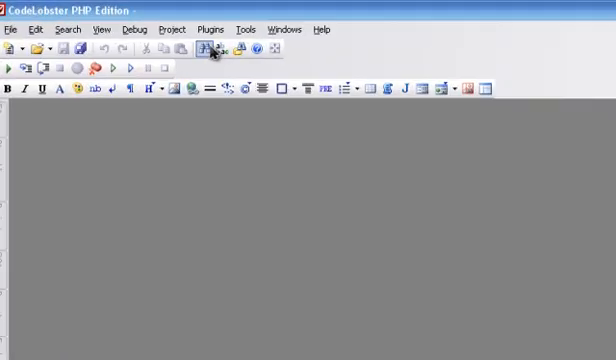
# - Create a Joomla project located in c:\wamp\www\Joomla named joomla_project1 via Plugins > Joomla
pyautogui.click(118, 15)
pyautogui.moveTo(320, 145)
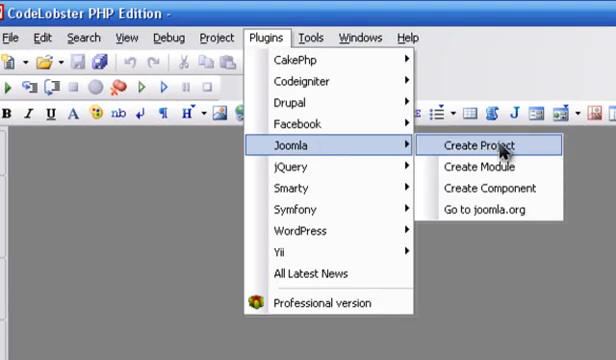
pyautogui.click(507, 145)
pyautogui.click(316, 217)
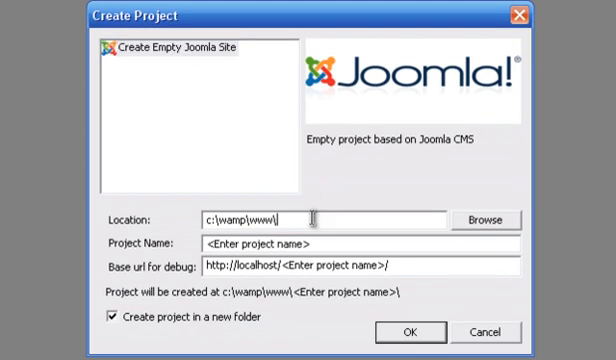
pyautogui.write('H')
pyautogui.press('BackSpace')
pyautogui.write('J')
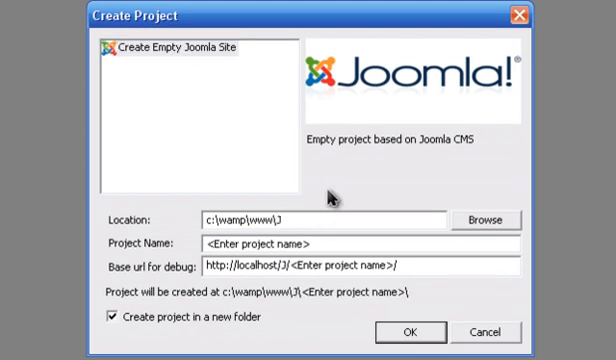
pyautogui.write('oomla')
pyautogui.press('Tab')
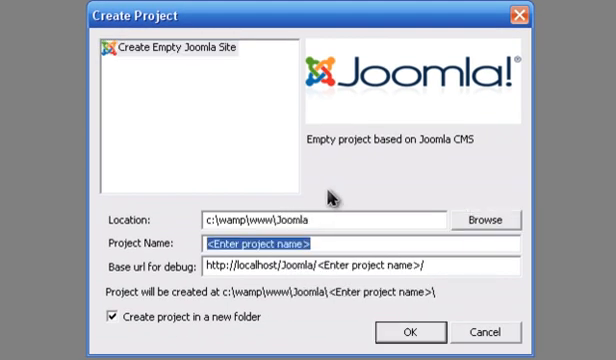
pyautogui.write('joomla_project1')
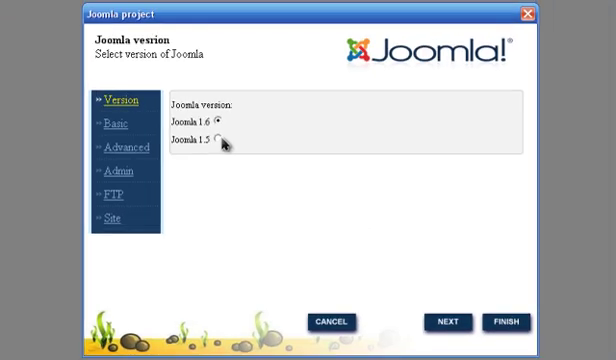
# - Choose Joomla 1.5, set database user and root login to root, and use table prefix jos123_
pyautogui.click(218, 139)
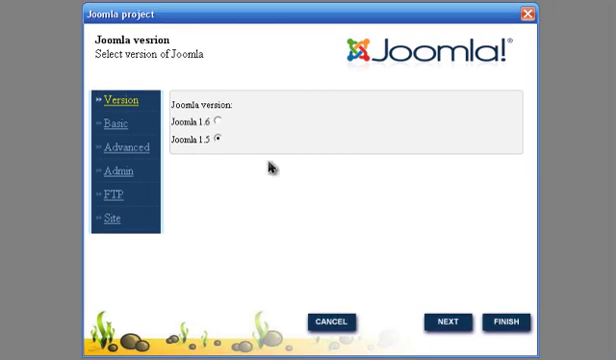
pyautogui.click(448, 321)
pyautogui.click(240, 156)
pyautogui.write('root')
pyautogui.press('Tab')
pyautogui.press('Tab')
pyautogui.write('root')
pyautogui.click(448, 321)
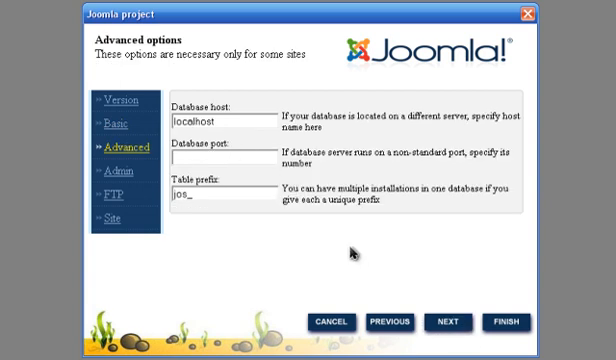
pyautogui.write('123')
pyautogui.click(440, 323)
pyautogui.click(214, 150)
pyautogui.write('password')
pyautogui.press('Tab')
pyautogui.write('password')
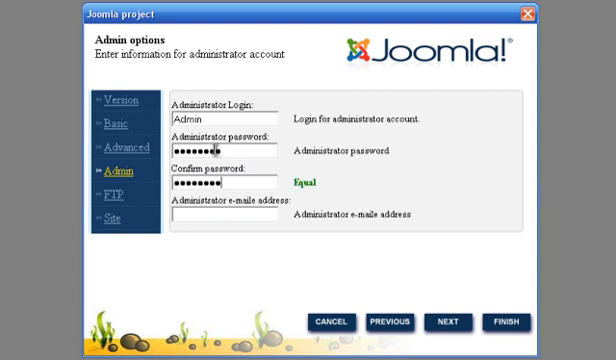
pyautogui.press('Tab')
pyautogui.write('admin@em')
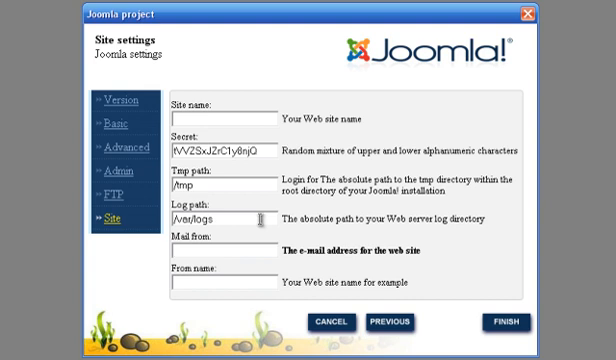
pyautogui.write('admin@email.com')
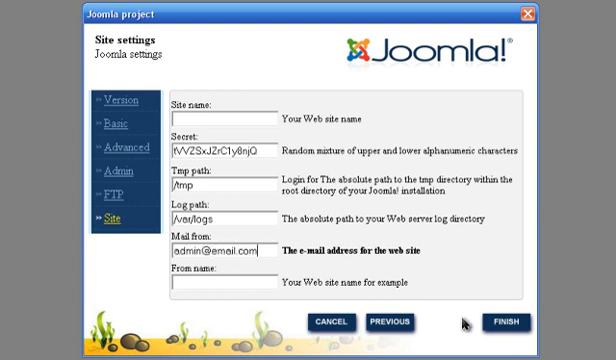
pyautogui.click(506, 322)
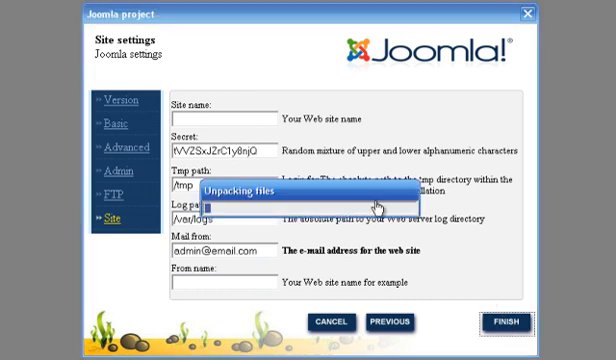
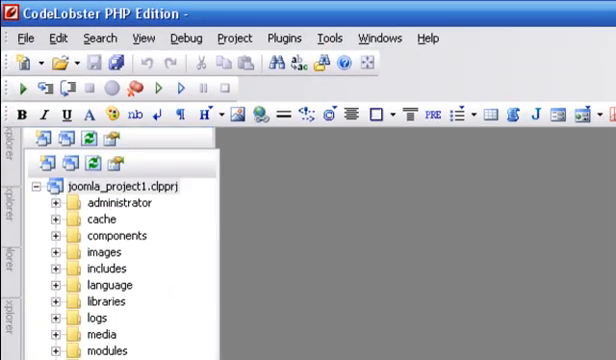
# - Create Joomla module 'itemlist' with helper.php and template file generation unchecked
pyautogui.click(284, 38)
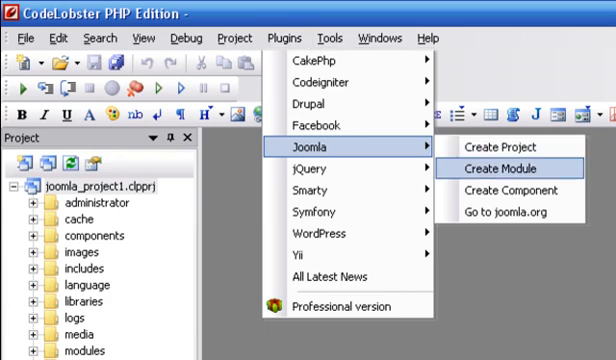
pyautogui.click(500, 168)
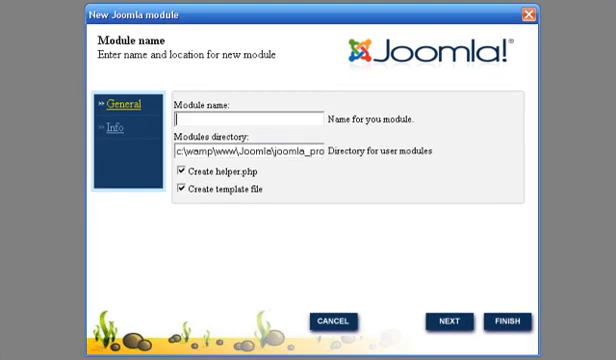
pyautogui.write('itemlist')
pyautogui.click(180, 170)
pyautogui.click(180, 188)
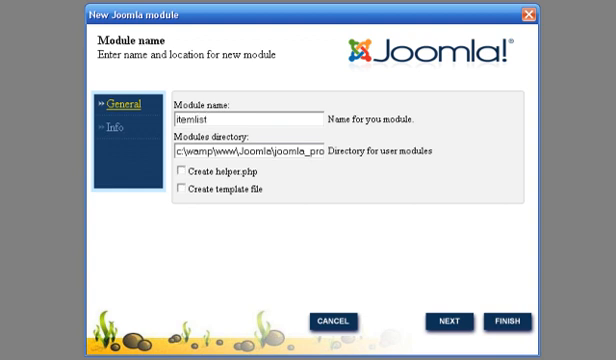
pyautogui.click(449, 321)
pyautogui.scroll(-2, 350, 200)
pyautogui.scroll(-2, 350, 200)
pyautogui.scroll(4, 350, 200)
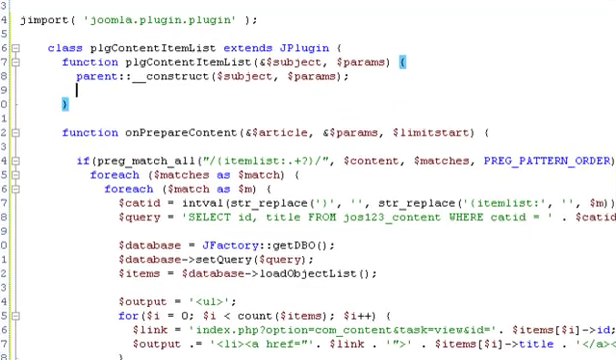
# - Add $this->_plugin = JPluginHelper::getPlugin('content','itemlist'); to the constructor via autocomplete
pyautogui.press('Return')
pyautogui.write('$thi')
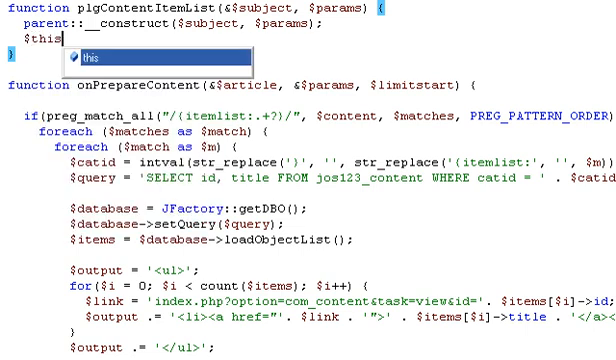
pyautogui.write('s ->')
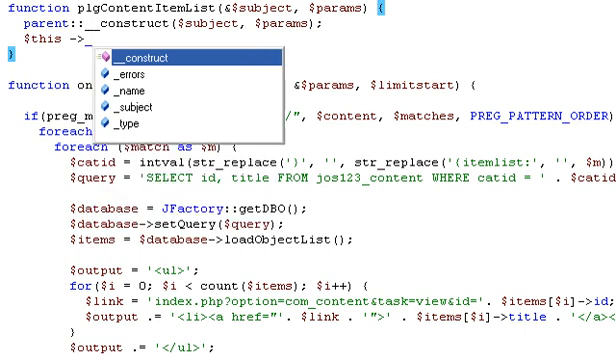
pyautogui.write('_plugin')
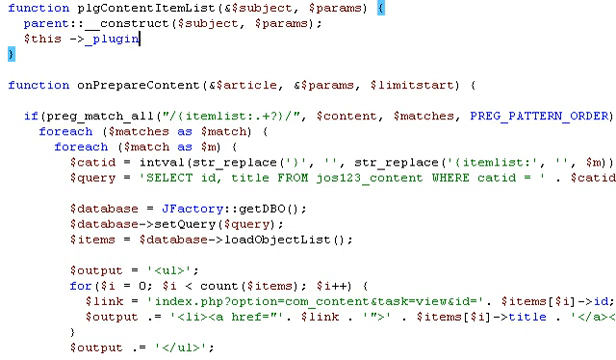
pyautogui.write('= ')
pyautogui.write('J')
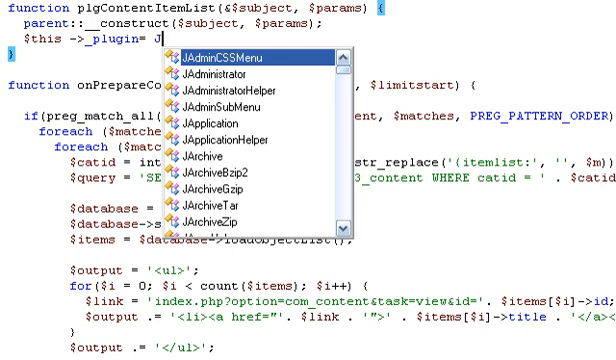
pyautogui.write('Pl')
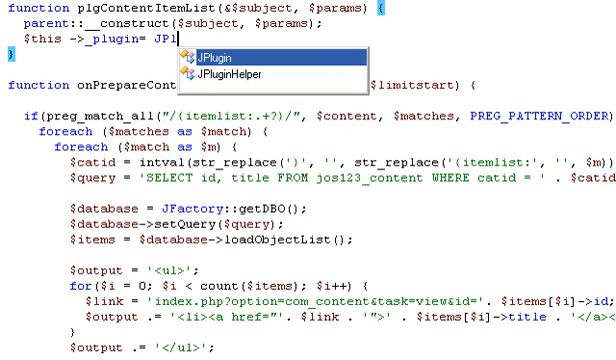
pyautogui.press('Return')
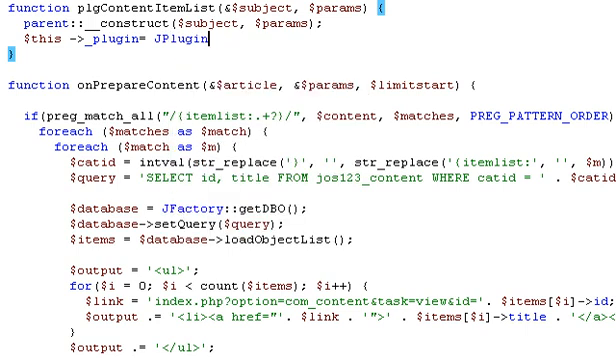
pyautogui.write('H')
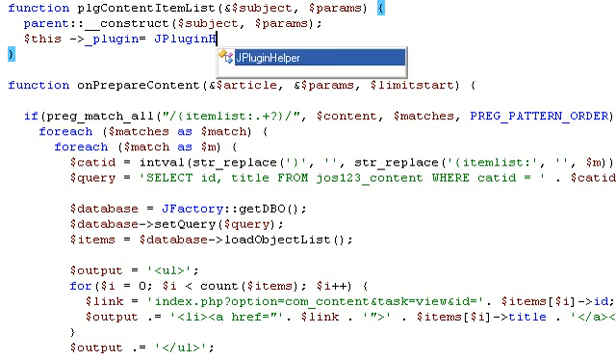
pyautogui.press('Return')
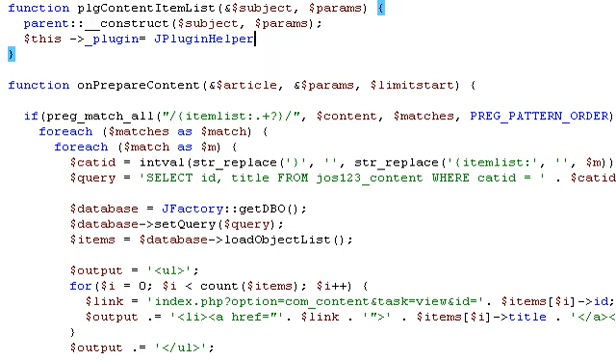
pyautogui.write('::')
pyautogui.write('get')
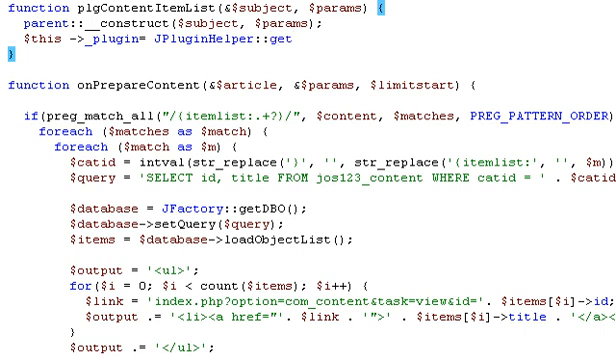
pyautogui.write('Plugin()')
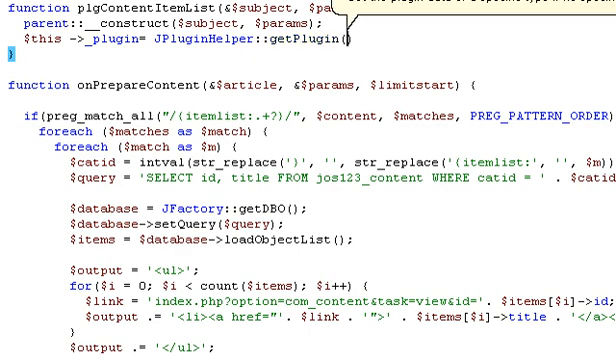
pyautogui.write("''")
pyautogui.press('Left')
pyautogui.write('content')
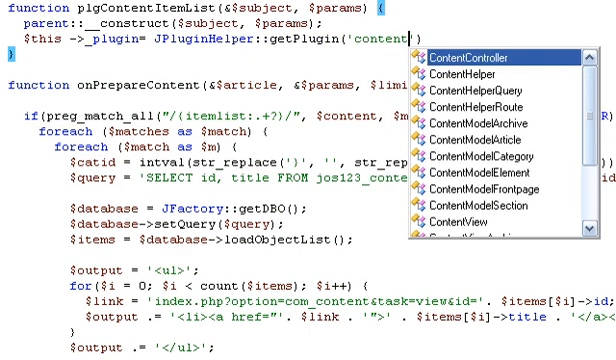
pyautogui.press('Escape')
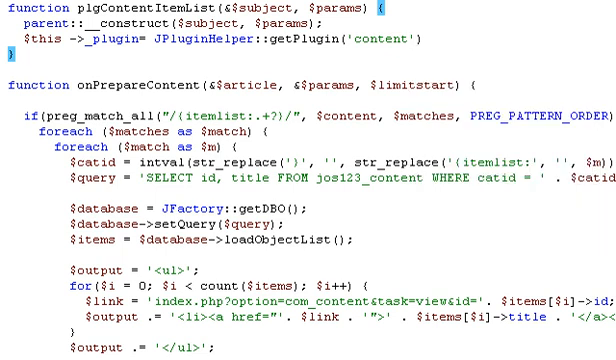
pyautogui.press('Left')
pyautogui.write(',')
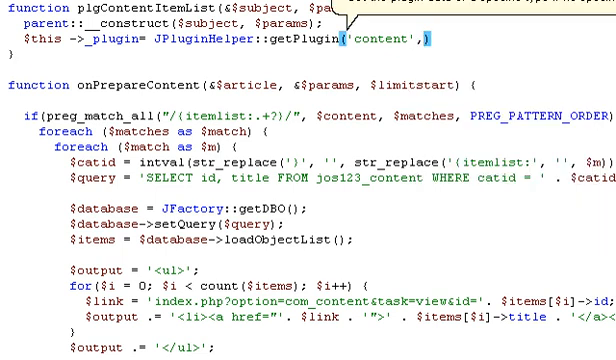
pyautogui.write("''")
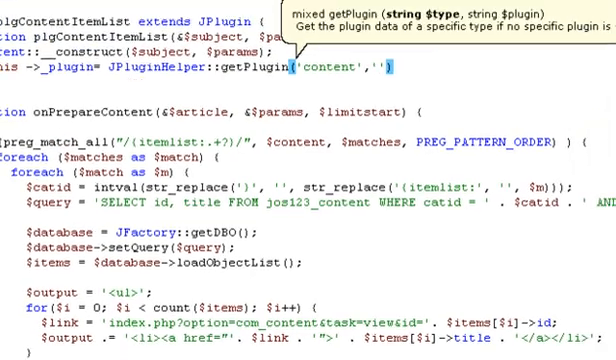
pyautogui.write('item')
pyautogui.write('list')
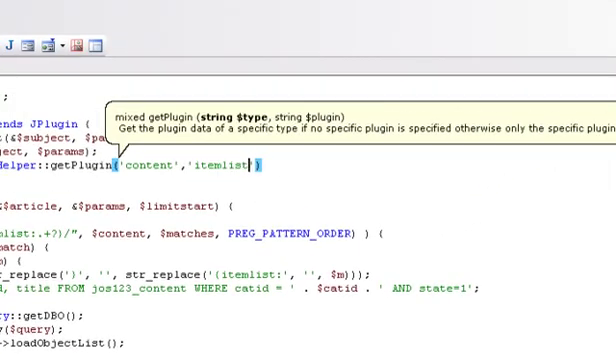
pyautogui.press('Escape')
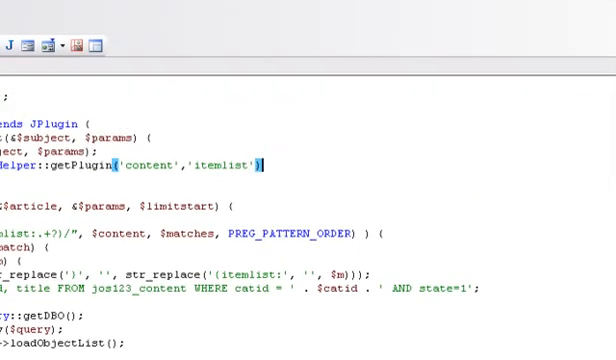
pyautogui.press('End')
pyautogui.write(';')
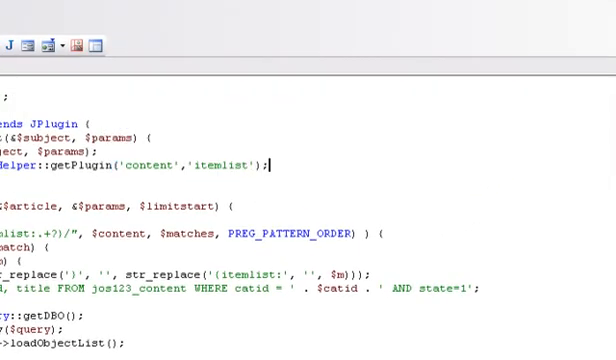
# - Add $content=$article->text; as the first line of onPrepareContent
pyautogui.press('Down')
pyautogui.press('Down')
pyautogui.press('Down')
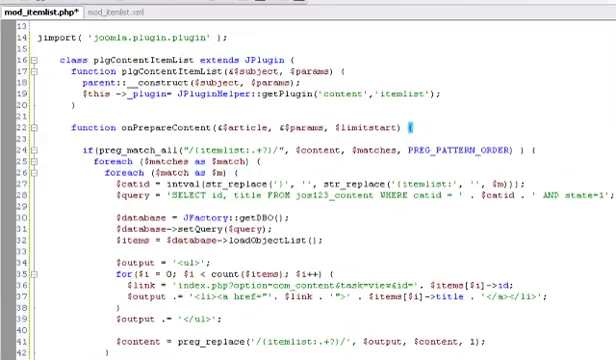
pyautogui.press('Return')
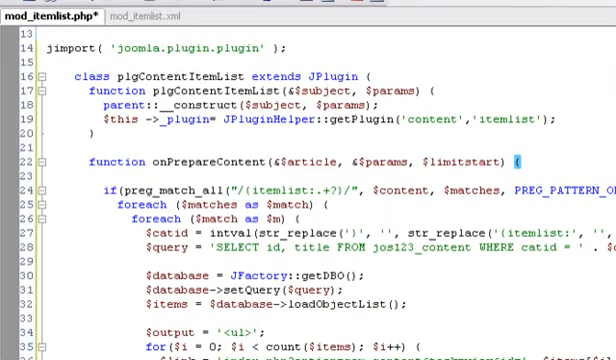
pyautogui.write('$co')
pyautogui.press('Return')
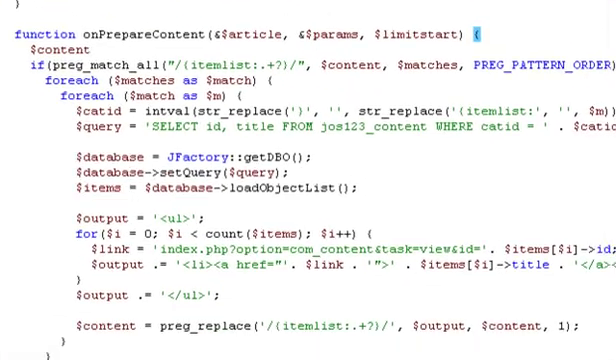
pyautogui.write('=')
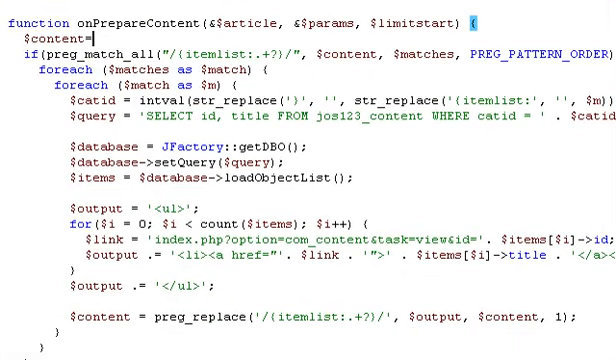
pyautogui.write('$ar')
pyautogui.press('Down')
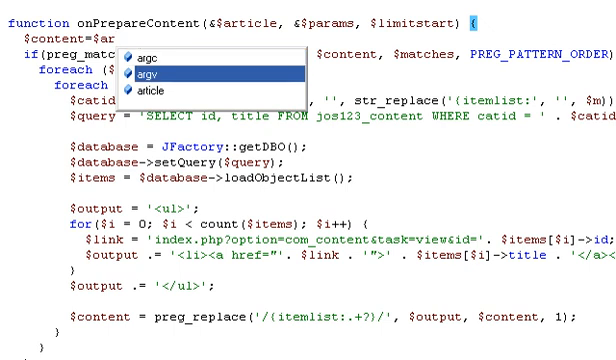
pyautogui.press('Down')
pyautogui.press('Return')
pyautogui.write('->')
pyautogui.press('Return')
pyautogui.write(';')
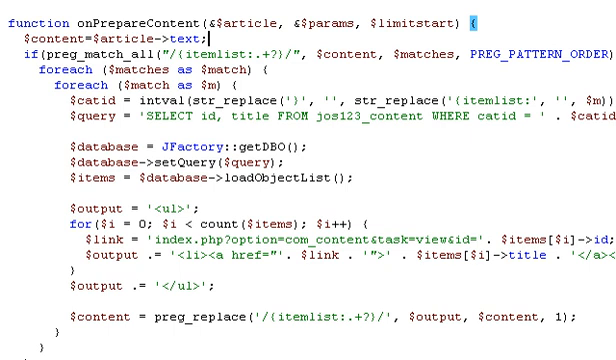
# - Save all open files and switch to the mod_itemlist.xml manifest
pyautogui.doubleClick(370, 116)
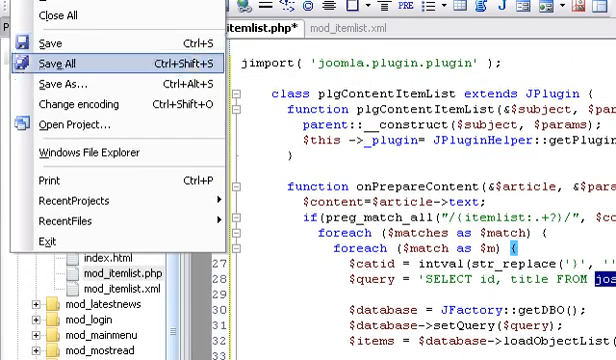
pyautogui.click(56, 63)
pyautogui.hotkey('ctrl', 'Tab')
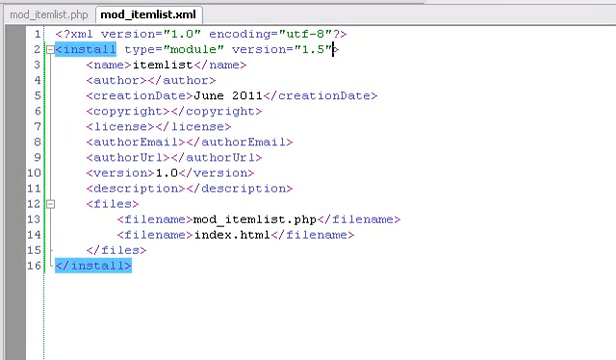
# - Set the manifest type to plugin with group="content" and delete the index.html entry
pyautogui.doubleClick(193, 49)
pyautogui.write('pl')
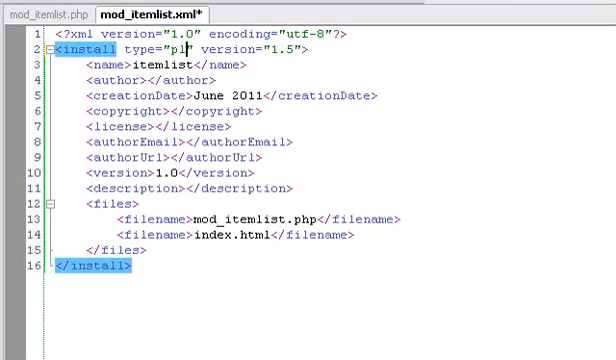
pyautogui.write('ugin')
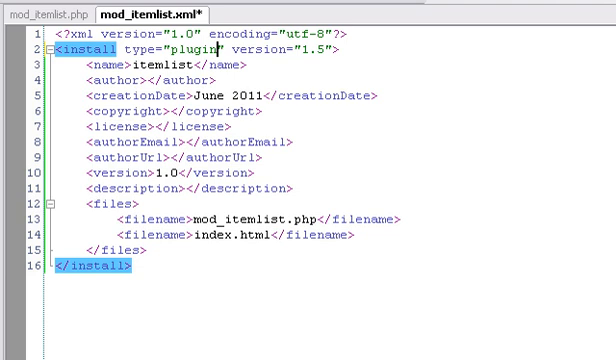
pyautogui.click(331, 49)
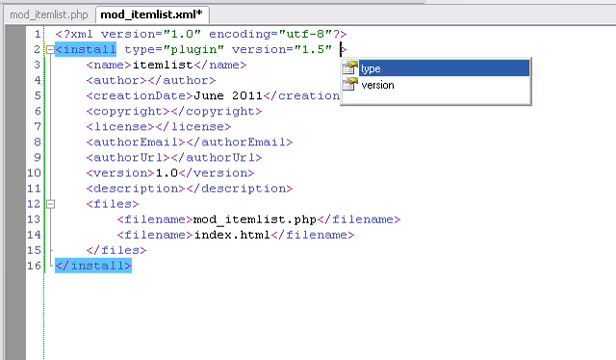
pyautogui.write('group=""')
pyautogui.press('Left')
pyautogui.write('content')
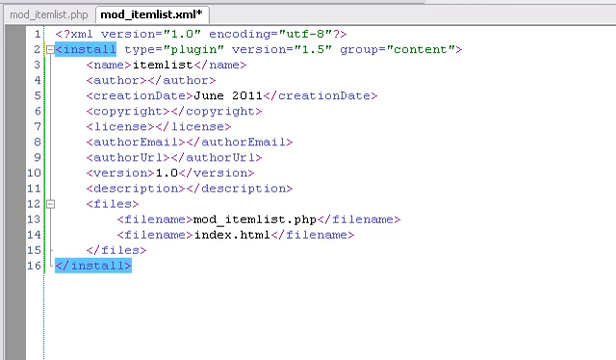
pyautogui.click(115, 234)
pyautogui.hotkey('shift', 'Down')
pyautogui.press('Delete')
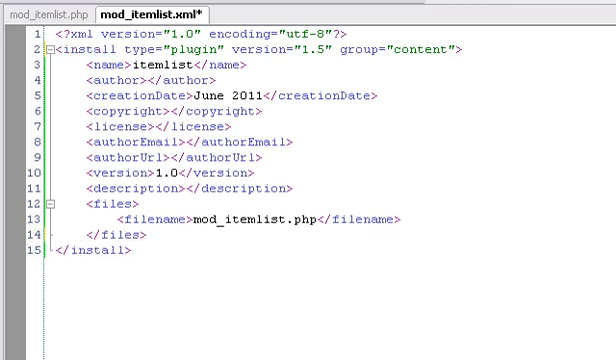
# - Make the file entry plugin="itemlist" pointing to itemlist.php and save the manifest
pyautogui.click(186, 219)
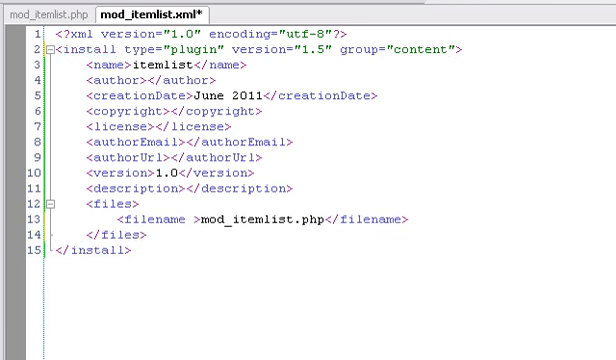
pyautogui.write('plugin=""')
pyautogui.press('Left')
pyautogui.write('itemlist')
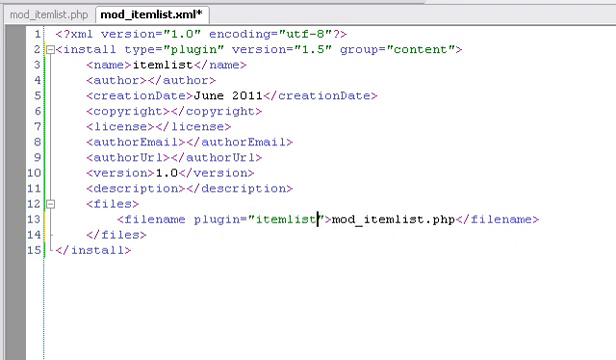
pyautogui.press('Right')
pyautogui.press('Right')
pyautogui.press('Delete')
pyautogui.press('Delete')
pyautogui.press('Delete')
pyautogui.press('Delete')
pyautogui.hotkey('ctrl', 's')
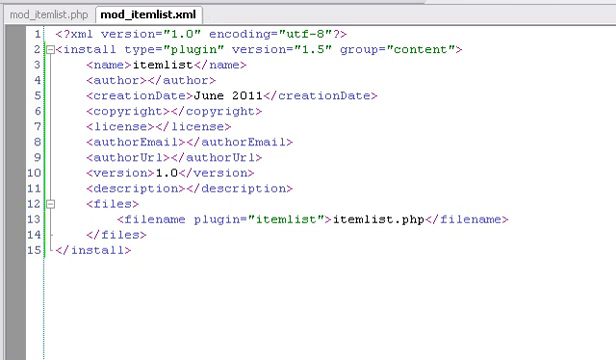
pyautogui.rightClick(148, 14)
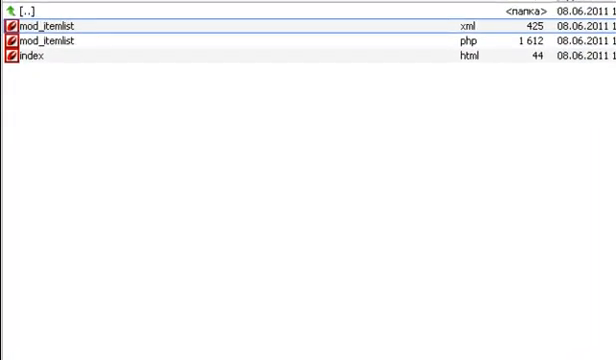
# - Rename the files to itemlist.xml and itemlist.php, dropping the mod_ prefix
pyautogui.hotkey('shift', 'F6')
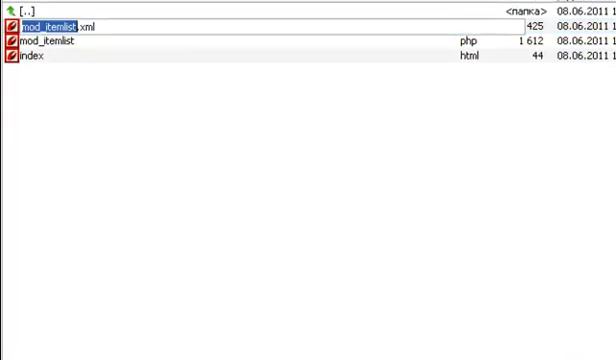
pyautogui.hotkey('shift', 'ctrl', 'Left')
pyautogui.press('Delete')
pyautogui.press('Return')
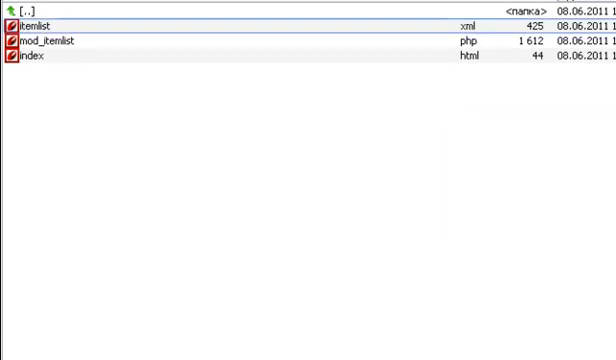
pyautogui.press('Down')
pyautogui.hotkey('shift', 'F6')
pyautogui.hotkey('shift', 'ctrl', 'Left')
pyautogui.press('Delete')
pyautogui.press('Delete')
pyautogui.press('Delete')
pyautogui.press('Return')
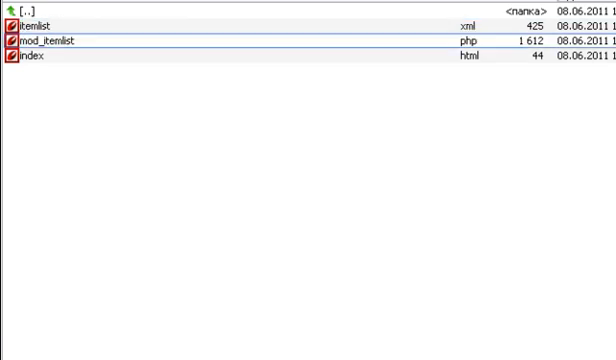
# - Pack both itemlist files into a ZIP archive with WinRAR
pyautogui.press('Insert')
pyautogui.press('Insert')
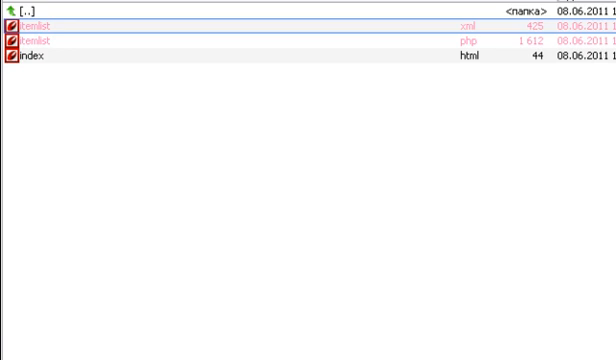
pyautogui.hotkey('shift', 'F10')
pyautogui.press('Down')
pyautogui.press('Down')
pyautogui.press('Down')
pyautogui.press('Return')
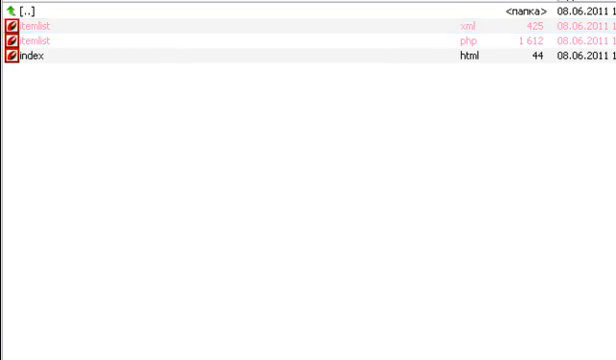
pyautogui.hotkey('alt', 'z')
pyautogui.press('Return')
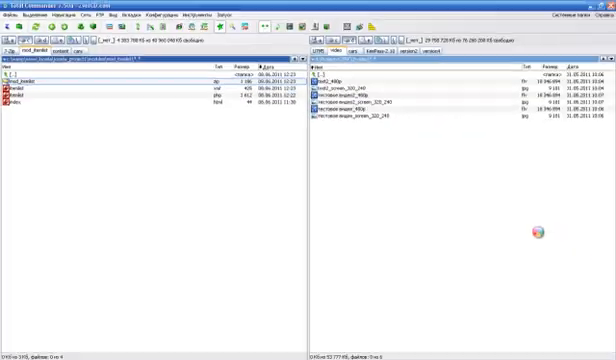
pyautogui.write('J')
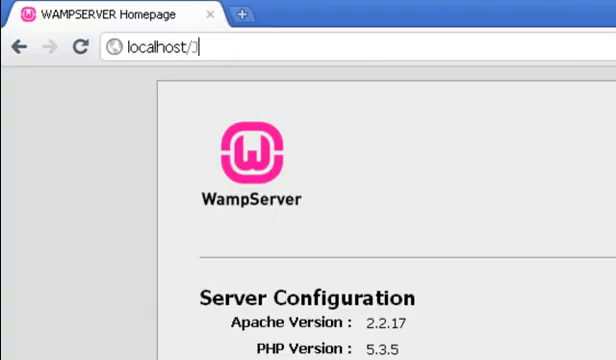
pyautogui.write('oomla/joomla_project1/')
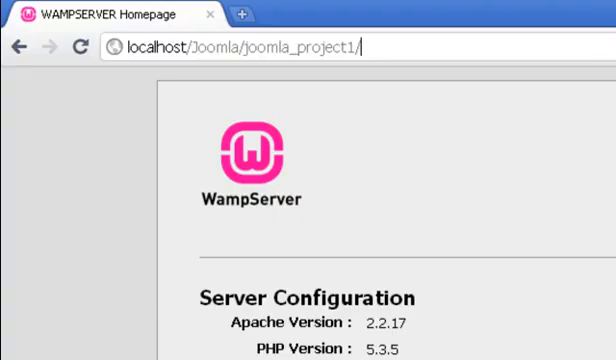
pyautogui.write('administrator')
# - Log in to the administrator back-end as admin
pyautogui.press('Return')
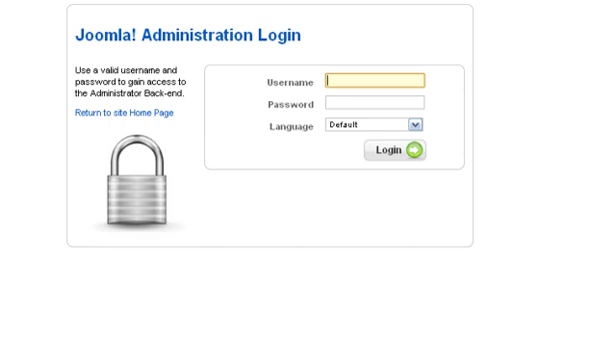
pyautogui.write('admin')
pyautogui.press('Tab')
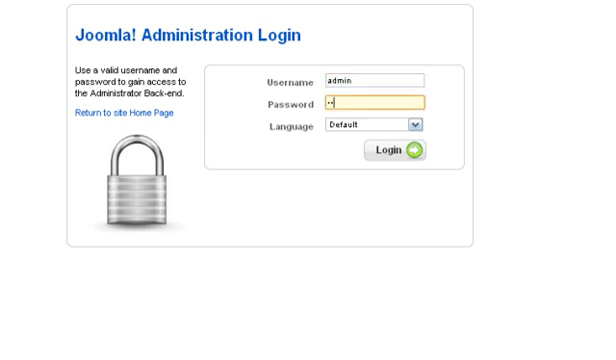
pyautogui.press('Tab')
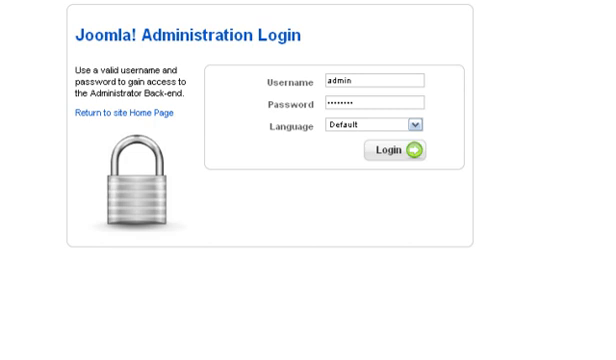
pyautogui.press('Return')
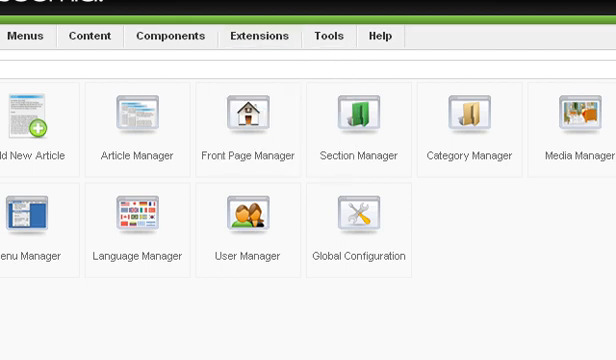
# - Upload and install mod_itemlist.zip through the Extension Manager
pyautogui.click(259, 36)
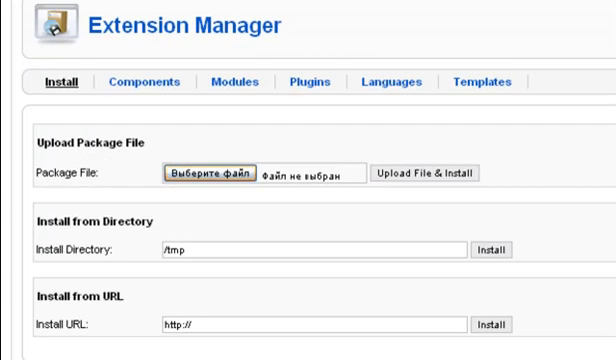
pyautogui.click(209, 173)
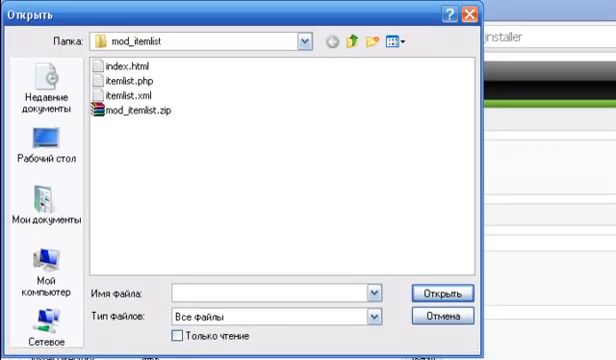
pyautogui.press('BackSpace')
pyautogui.press('BackSpace')
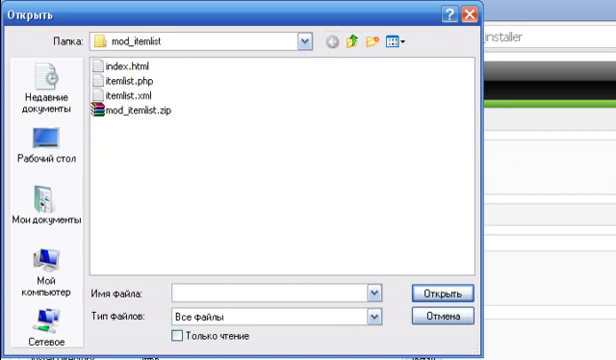
pyautogui.doubleClick(138, 110)
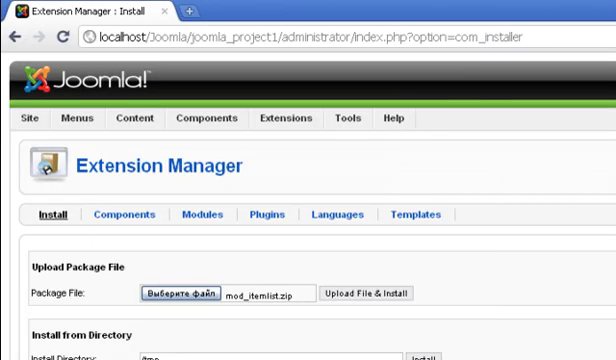
pyautogui.press('Return')
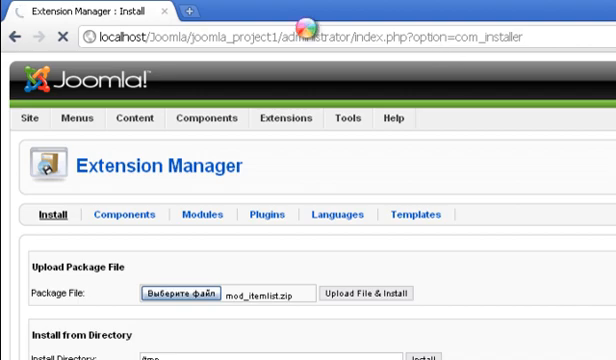
pyautogui.scroll(-3, 152, 120)
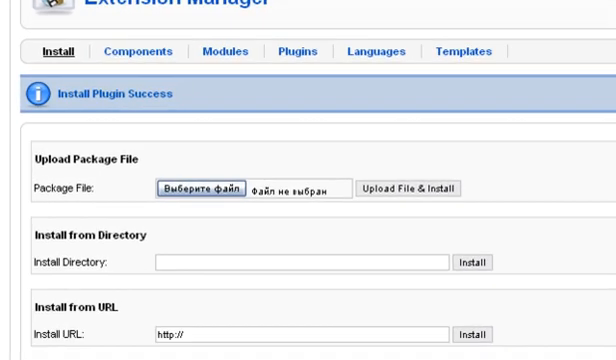
pyautogui.moveTo(160, 252); pyautogui.dragTo(52, 252)
pyautogui.scroll(2, 300, 120)
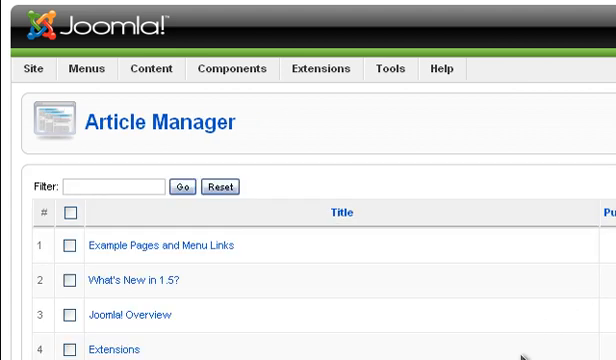
pyautogui.write('welc')
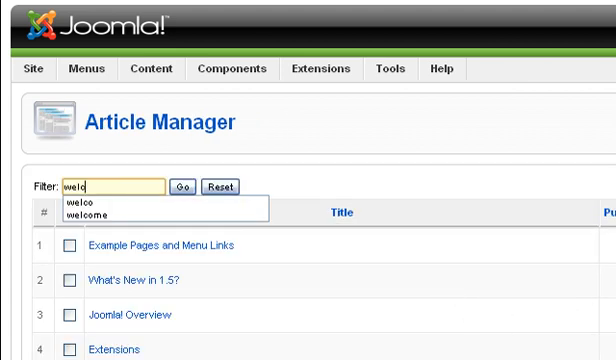
# - Filter the Article Manager to articles matching 'welcome'
pyautogui.press('Down')
pyautogui.press('Down')
pyautogui.press('Return')
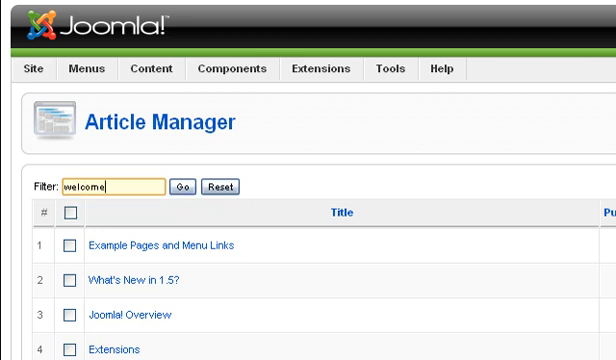
pyautogui.press('Return')
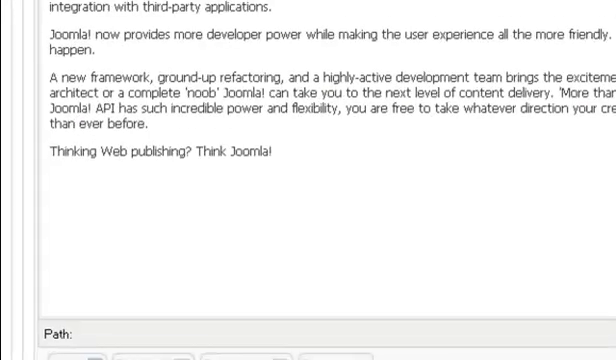
# - Append {itemlist:1} after the last paragraph of Welcome to Joomla! and save it
pyautogui.click(186, 161)
pyautogui.click(262, 161)
pyautogui.write('{}')
pyautogui.press('Left')
pyautogui.write('itemlist:1')
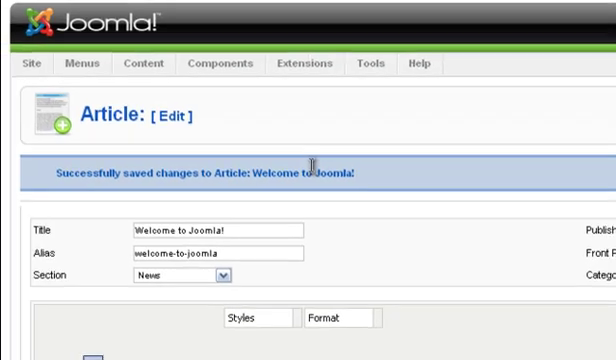
pyautogui.tripleClick(313, 172)
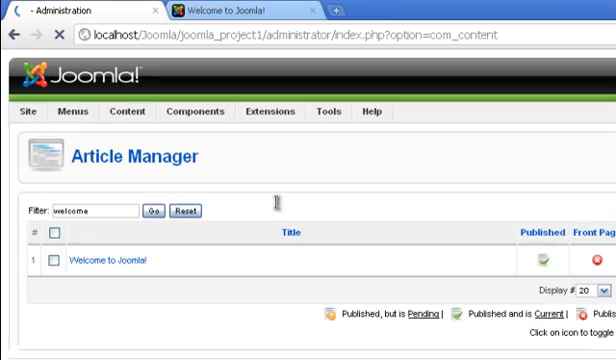
# - Enable the itemlist plugin in the Plugin Manager
pyautogui.press('Down')
pyautogui.press('Down')
pyautogui.press('Down')
pyautogui.press('Return')
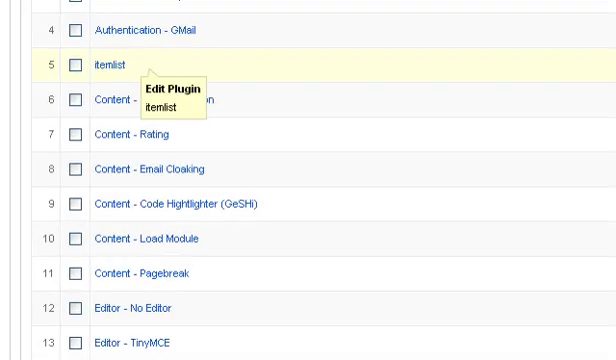
pyautogui.doubleClick(50, 198)
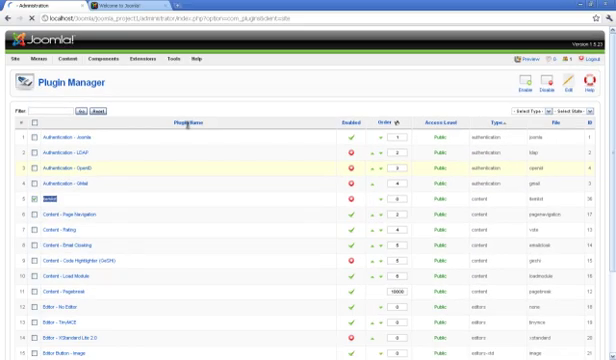
pyautogui.click(187, 122)
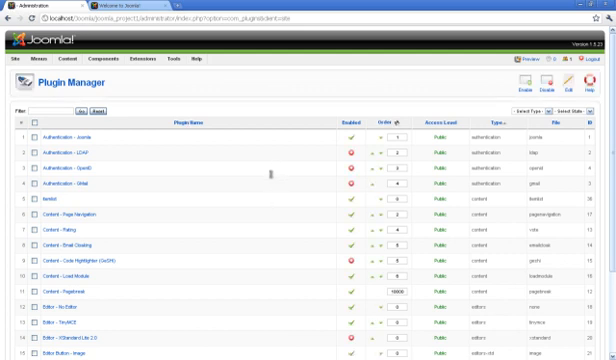
# - View the Welcome article on the front end showing the generated list of article links
pyautogui.hotkey('ctrl', 'Tab')
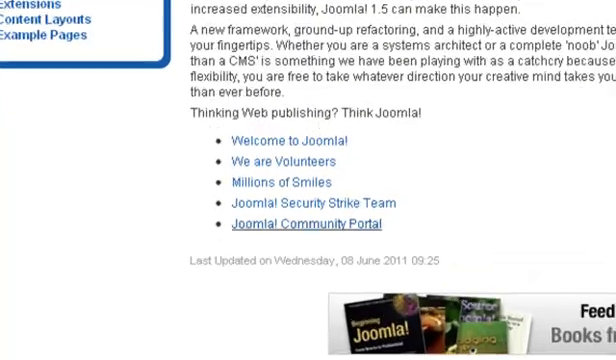
pyautogui.moveTo(382, 224); pyautogui.dragTo(232, 140)
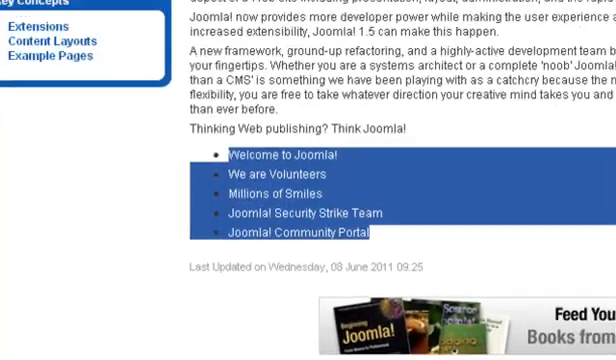